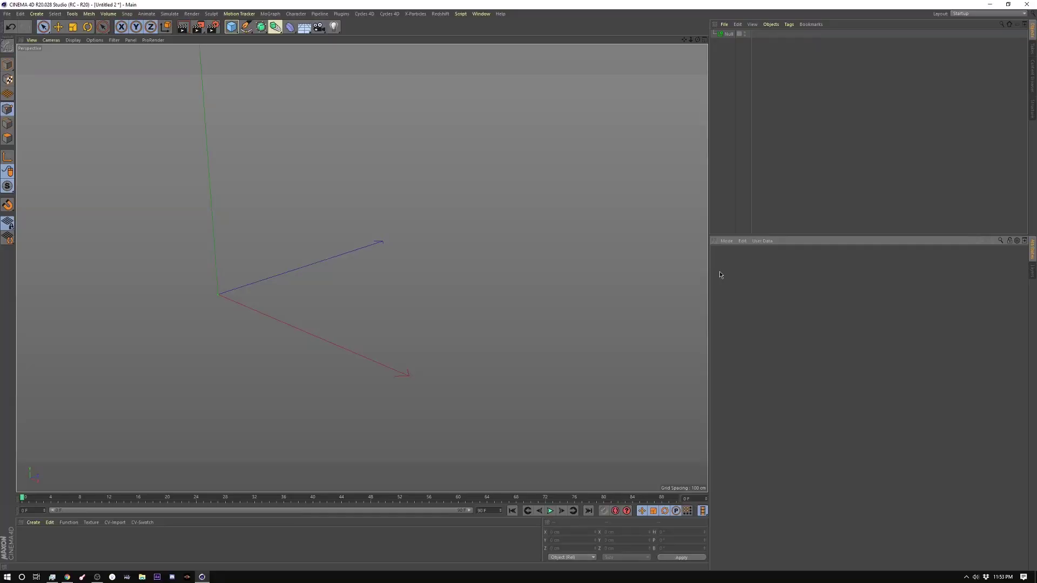
Draw a horizontal Bezier spline in Top view with 100 uniform intermediate points.
{"action": "left_click", "coordinate": [246, 26]}
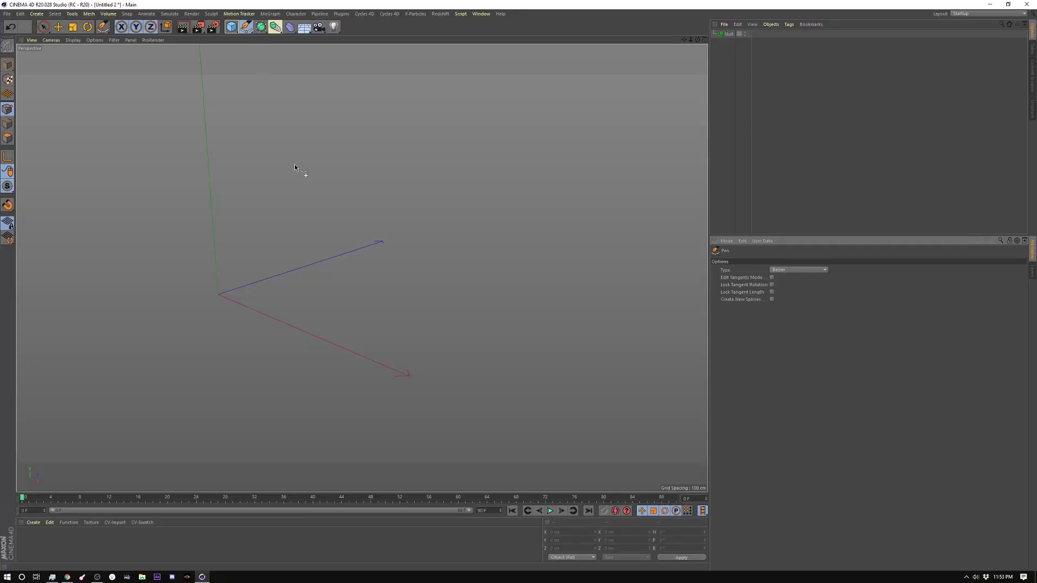
{"action": "key", "text": "F2"}
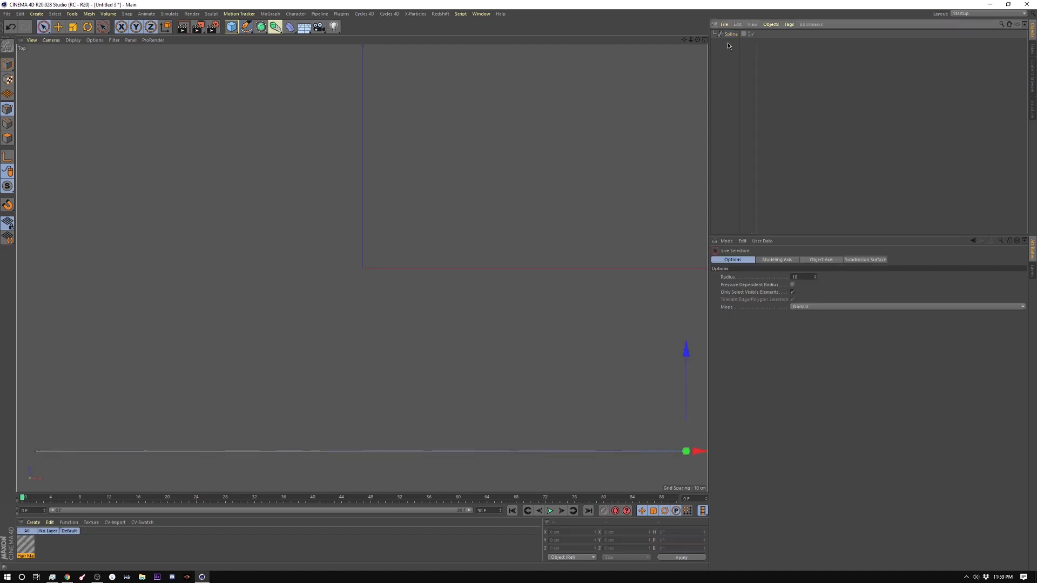
{"action": "left_click", "coordinate": [731, 34]}
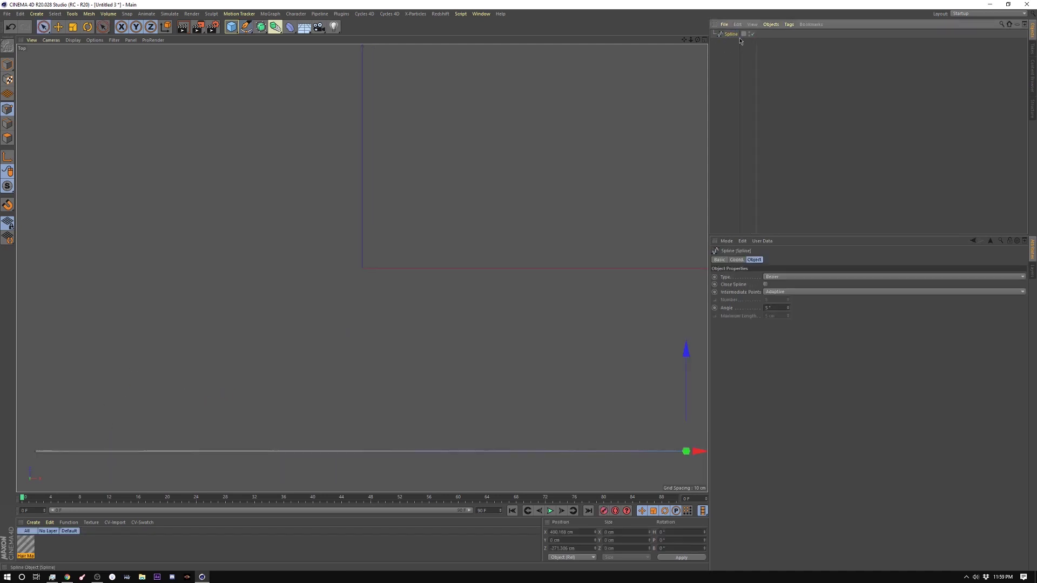
{"action": "left_click", "coordinate": [781, 292]}
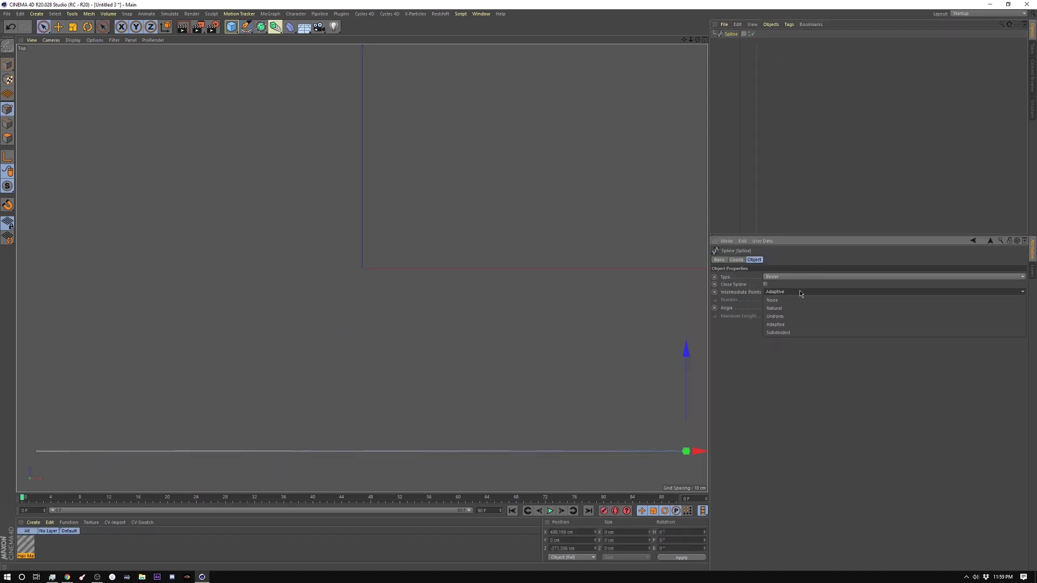
{"action": "left_click", "coordinate": [778, 316]}
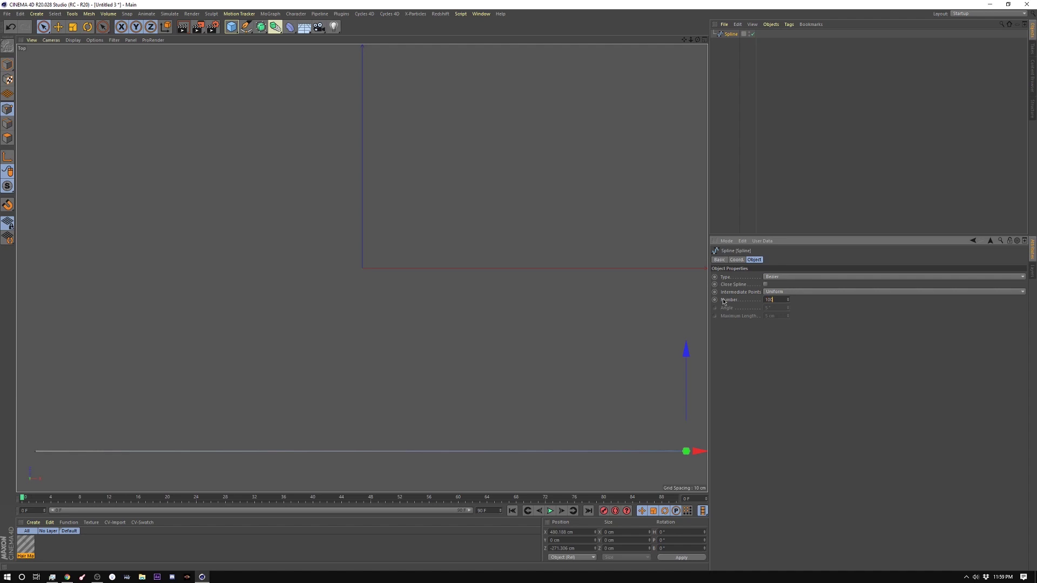
Put the spline in a MoGraph Cloner with Count 70 and P.Z spacing between the lines.
{"action": "left_click", "coordinate": [270, 14]}
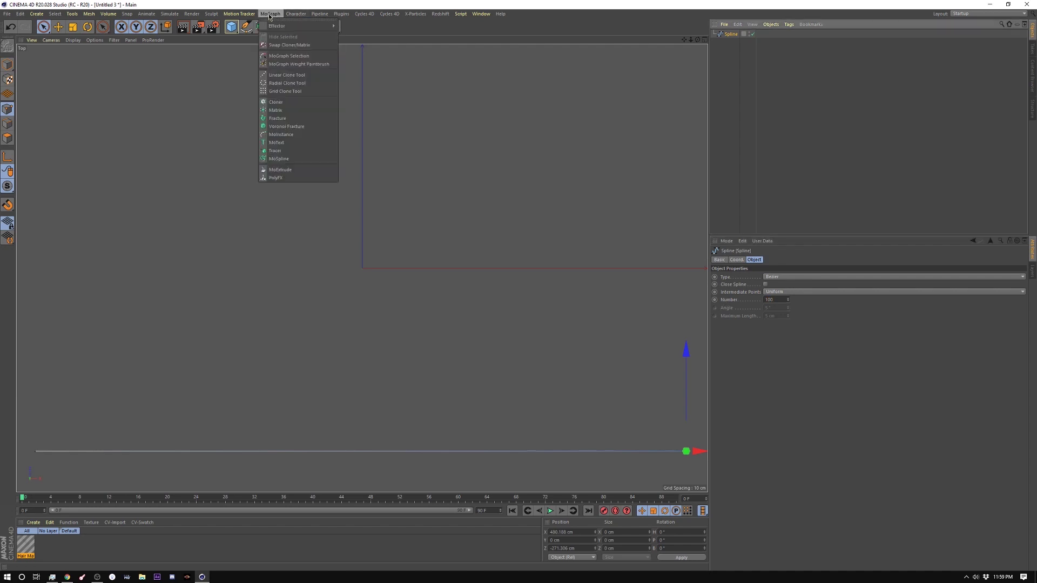
{"action": "left_click", "coordinate": [276, 101], "text": "alt"}
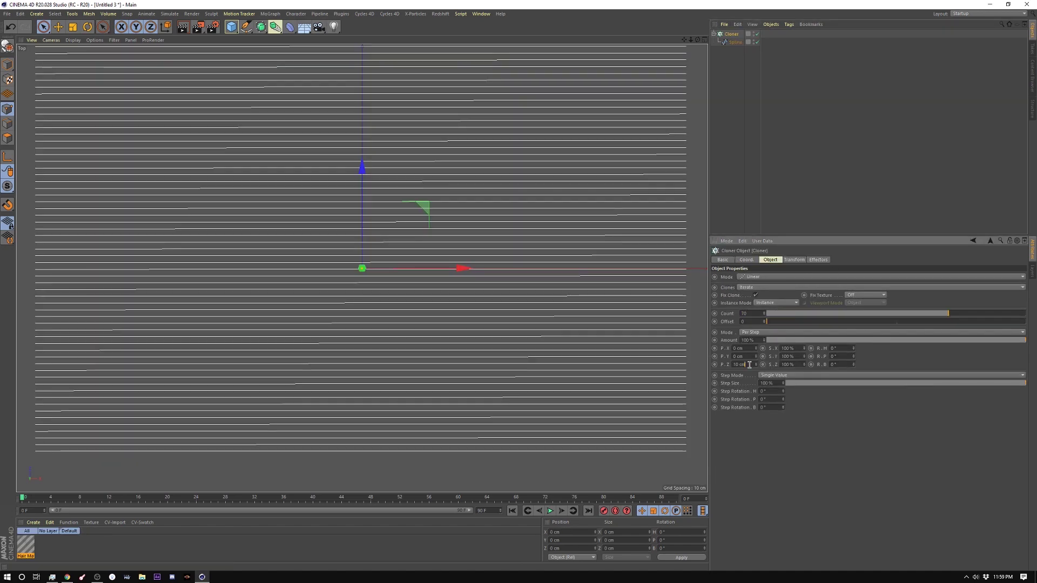
{"action": "double_click", "coordinate": [739, 365]}
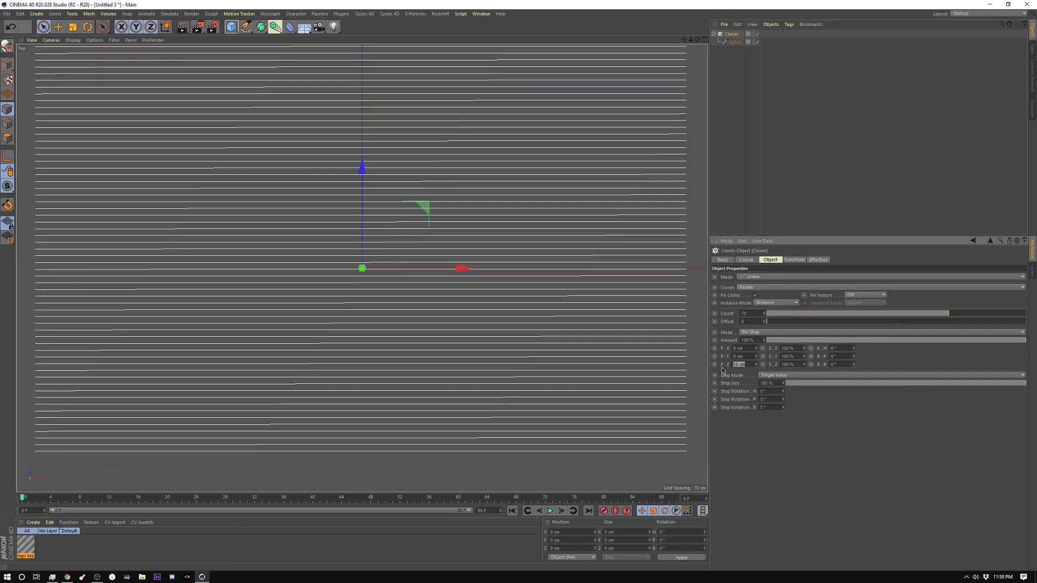
Merge the cloner and spline into one spline, Cloner.1, using Connect Objects + Delete.
{"action": "left_click_drag", "start_coordinate": [741, 59], "coordinate": [732, 35]}
{"action": "right_click", "coordinate": [732, 35]}
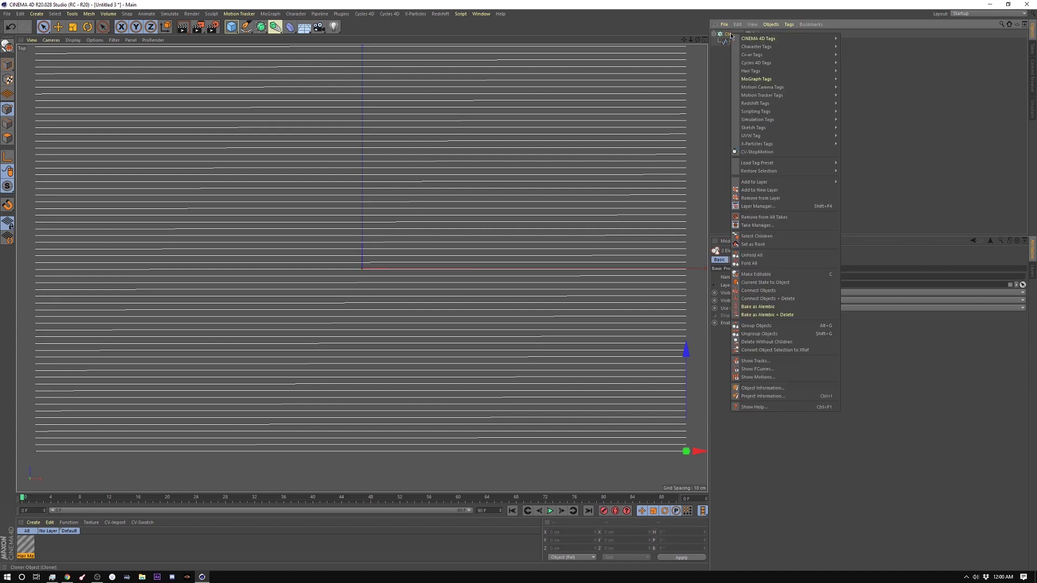
{"action": "left_click", "coordinate": [784, 299]}
{"action": "key", "text": "F1"}
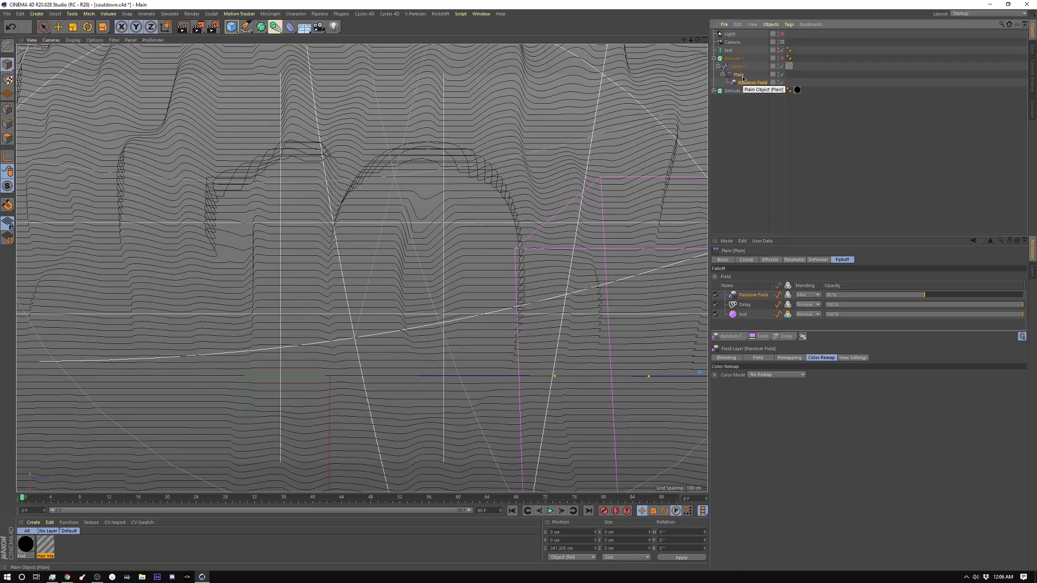
Review the Plain effector's Effector, Parameter (123 cm Y offset), Deformer and Falloff tabs.
{"action": "left_click", "coordinate": [771, 260]}
{"action": "left_click", "coordinate": [794, 260]}
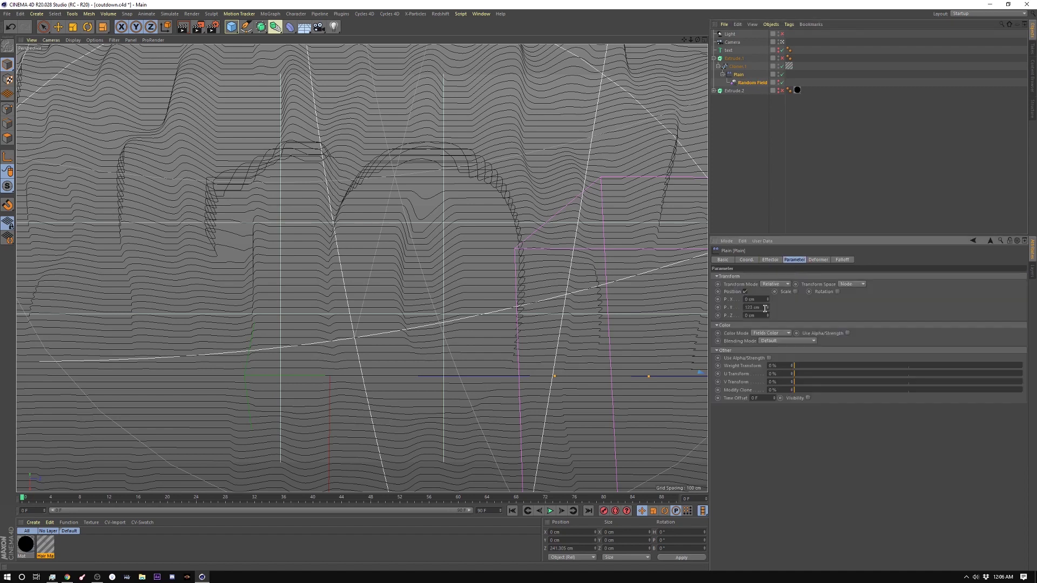
{"action": "left_click", "coordinate": [756, 308]}
{"action": "left_click", "coordinate": [818, 260]}
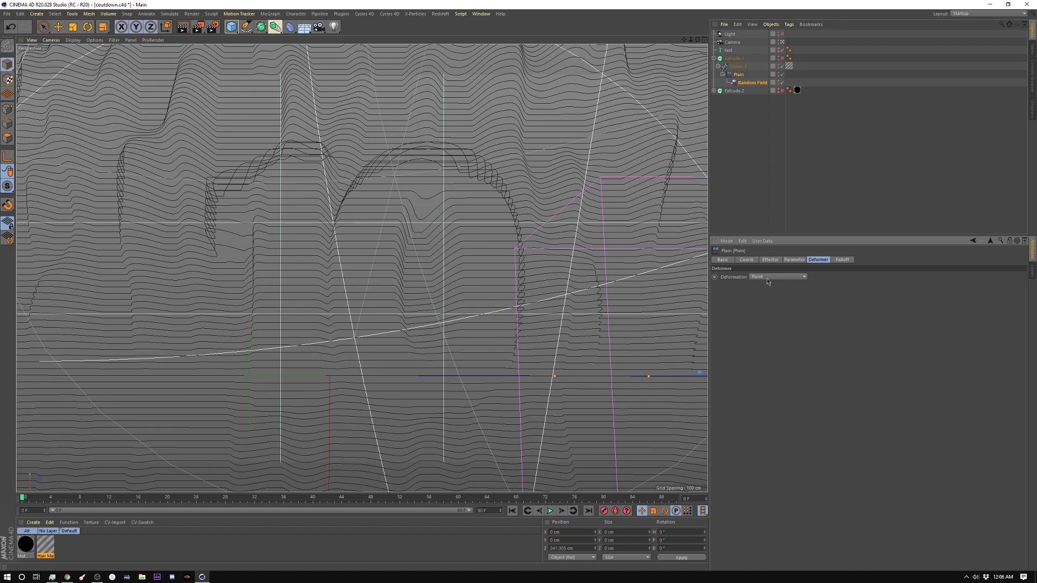
{"action": "left_click", "coordinate": [841, 260]}
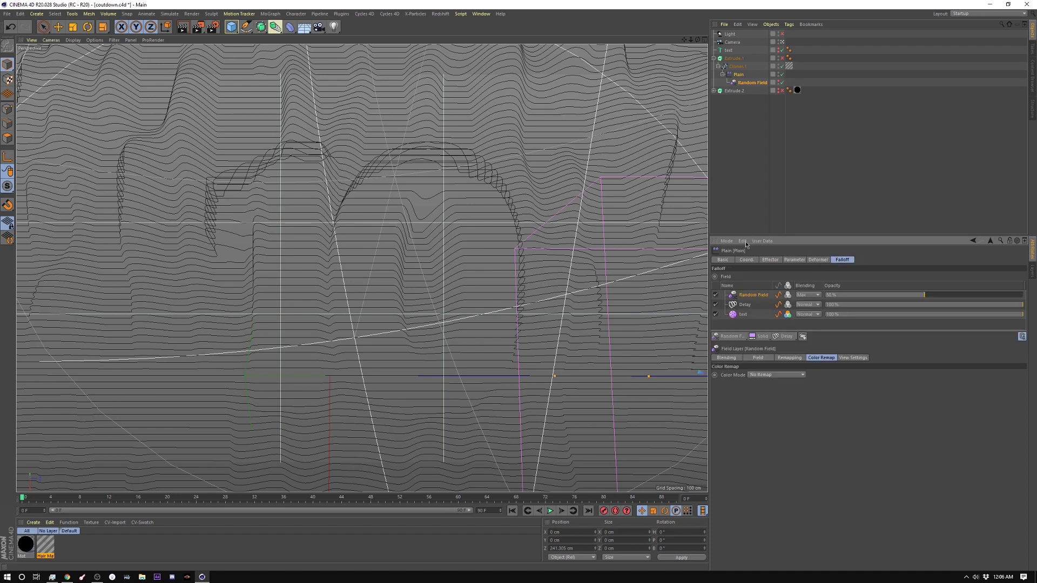
{"action": "left_click", "coordinate": [728, 51]}
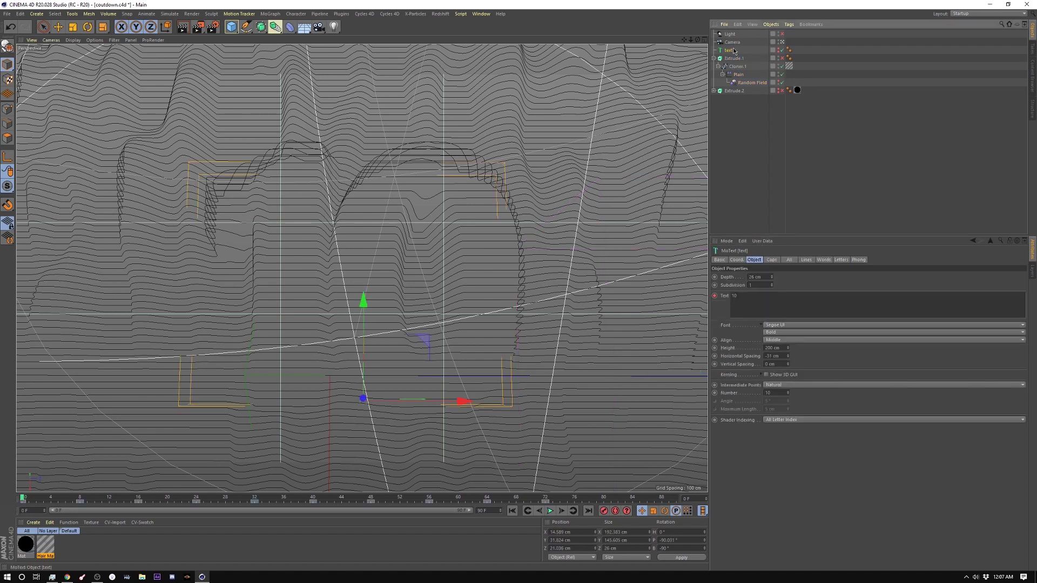
Inspect the MoText '10' object: Segoe UI Bold, 26 cm depth, 200 cm height.
{"action": "left_click_drag", "start_coordinate": [735, 51], "coordinate": [743, 295]}
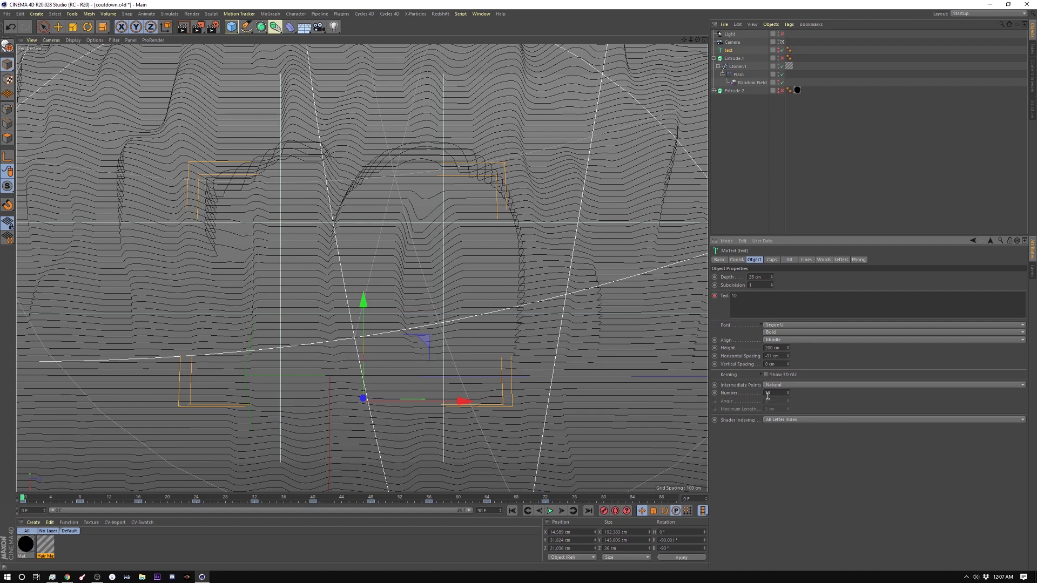
Set the Plain effector's text field layer to Surface mode with an 11 cm radius.
{"action": "left_click", "coordinate": [739, 76]}
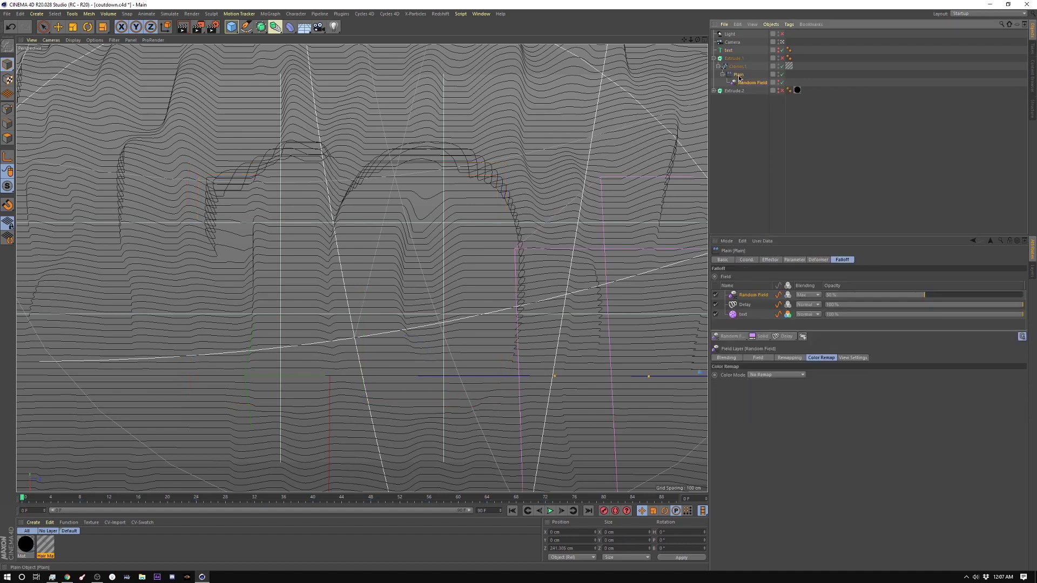
{"action": "left_click", "coordinate": [759, 314]}
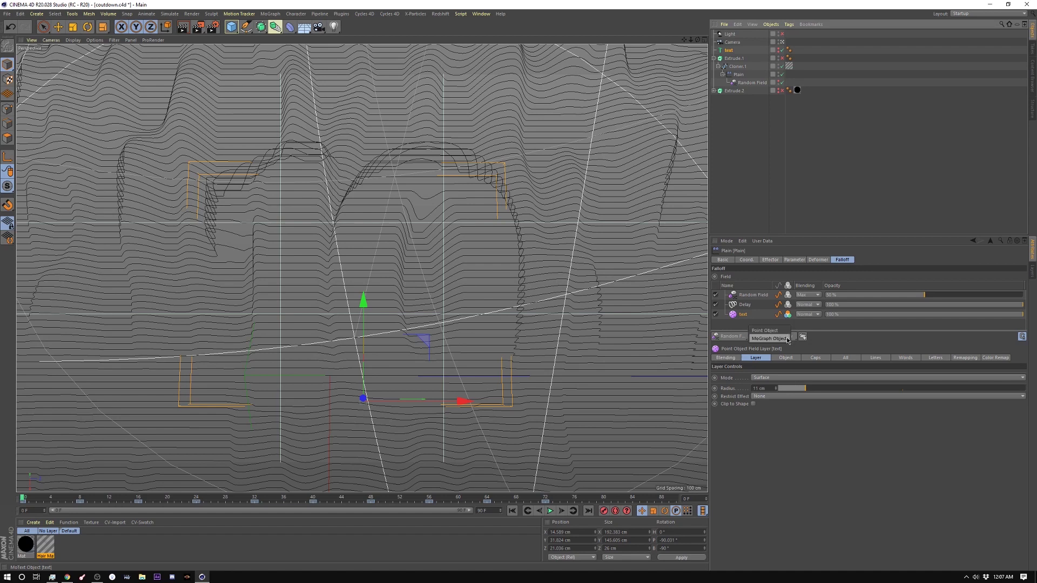
{"action": "left_click", "coordinate": [782, 334]}
{"action": "left_click", "coordinate": [765, 380]}
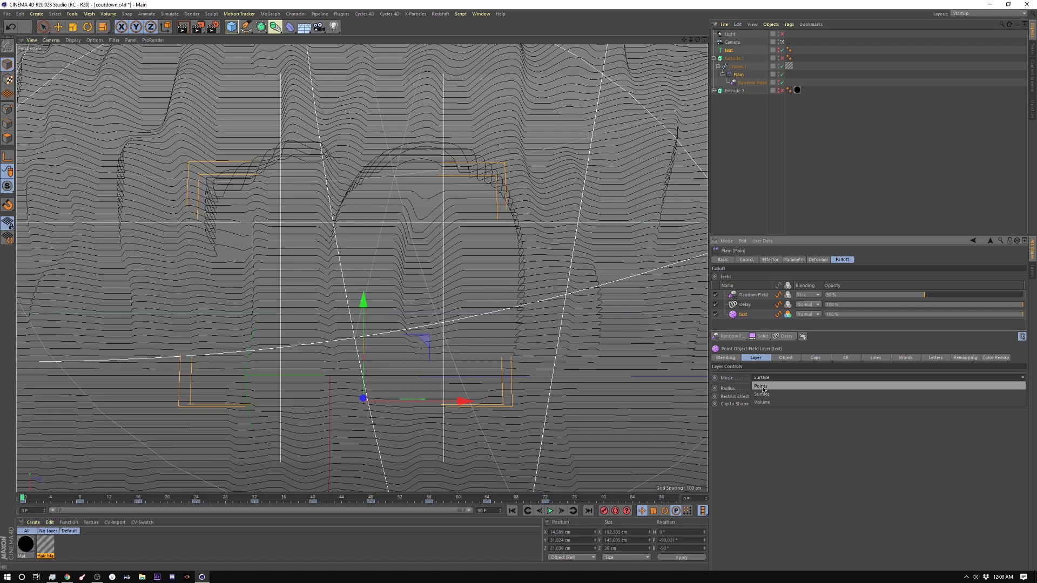
{"action": "left_click", "coordinate": [768, 394]}
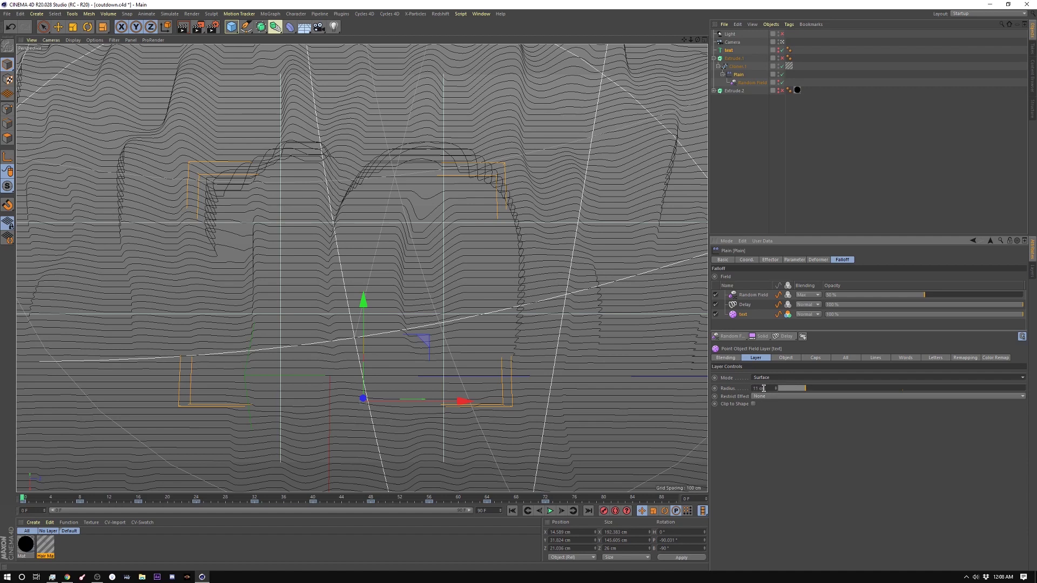
{"action": "left_click", "coordinate": [810, 324]}
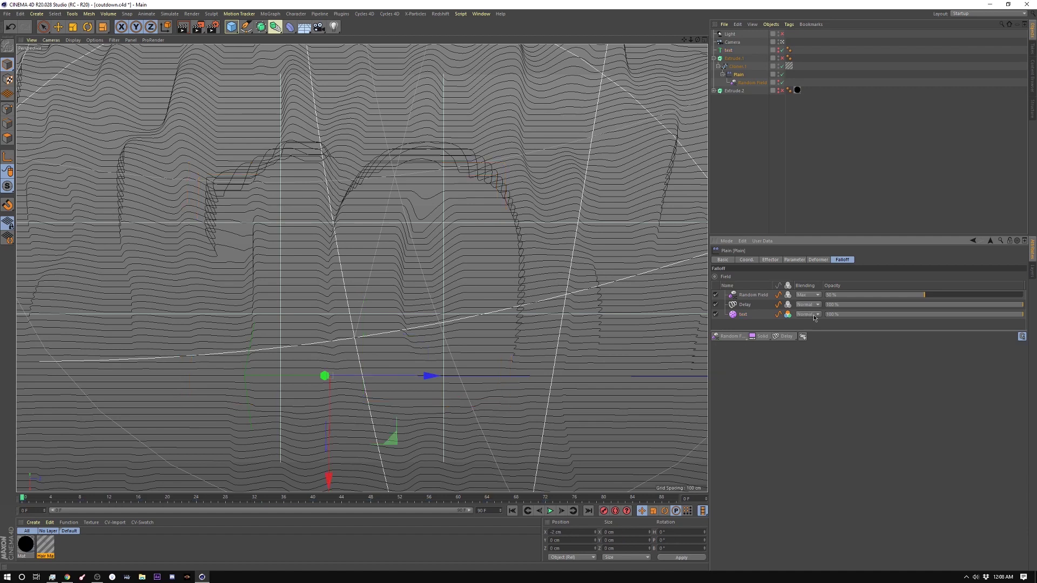
Set the Delay layer to Spring mode at 20% effect strength, then select Random Field.
{"action": "left_click", "coordinate": [745, 306]}
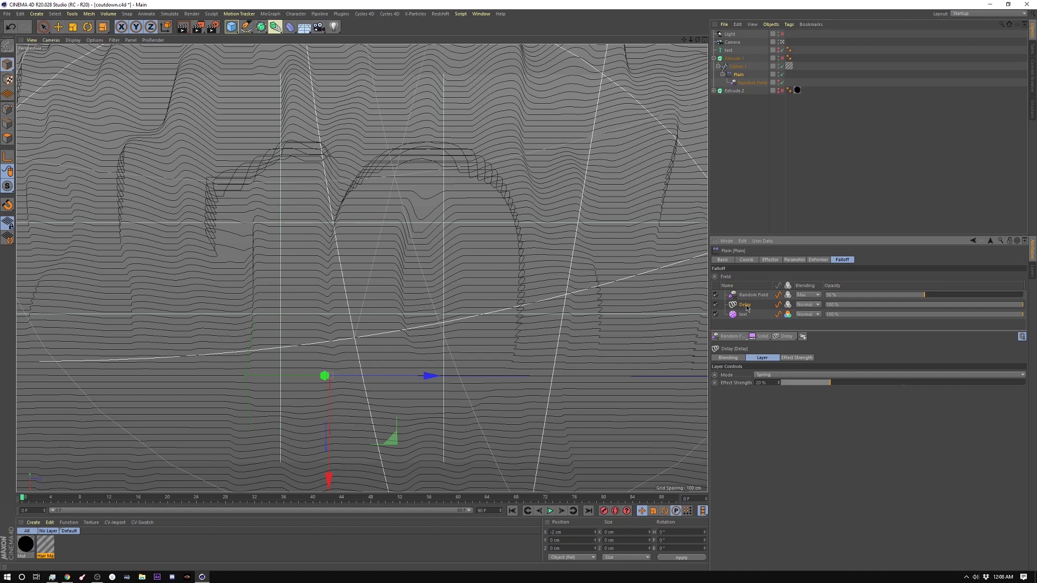
{"action": "double_click", "coordinate": [755, 383]}
{"action": "left_click", "coordinate": [748, 297]}
{"action": "double_click", "coordinate": [749, 297]}
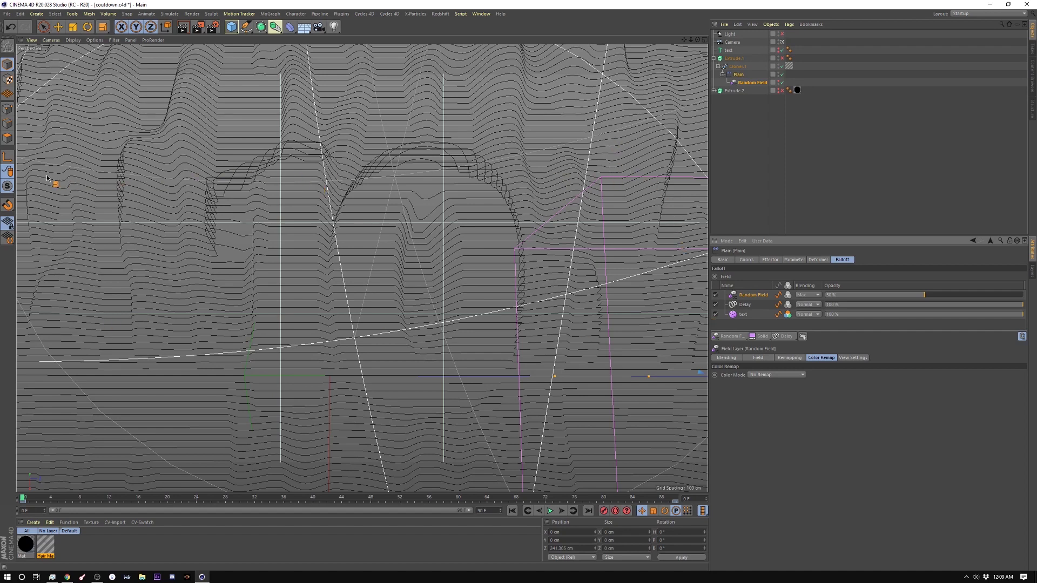
Select Extrude.2 and render a preview of the thin displaced lines on black.
{"action": "left_click", "coordinate": [748, 108]}
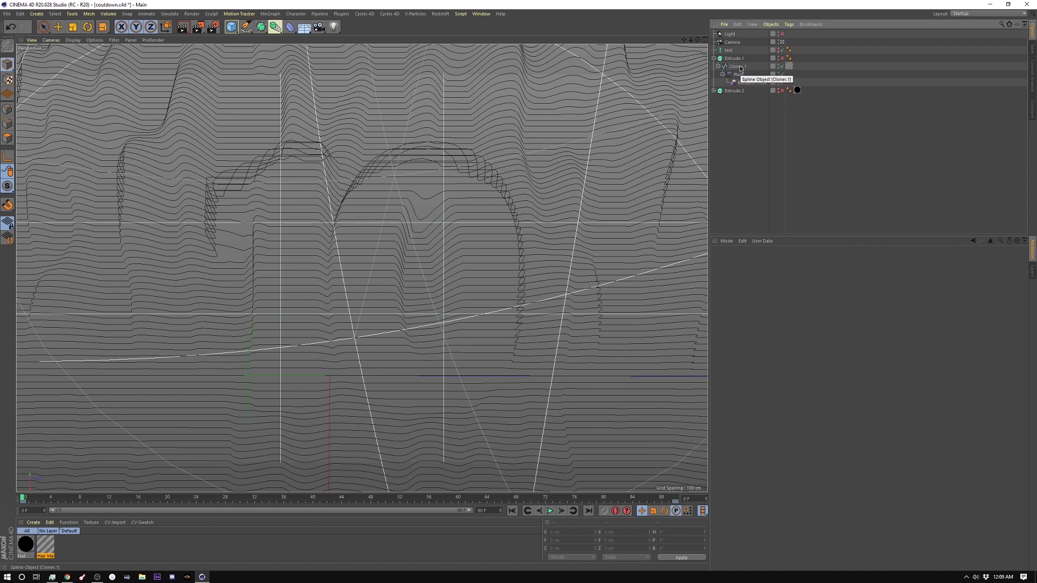
{"action": "left_click", "coordinate": [714, 90]}
{"action": "left_click", "coordinate": [782, 89]}
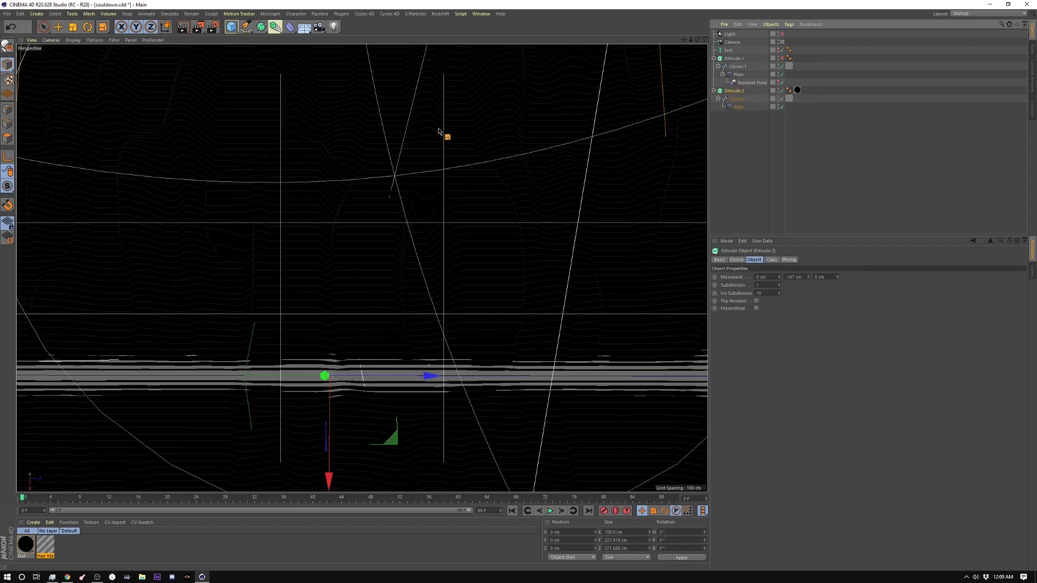
{"action": "left_click", "coordinate": [183, 27]}
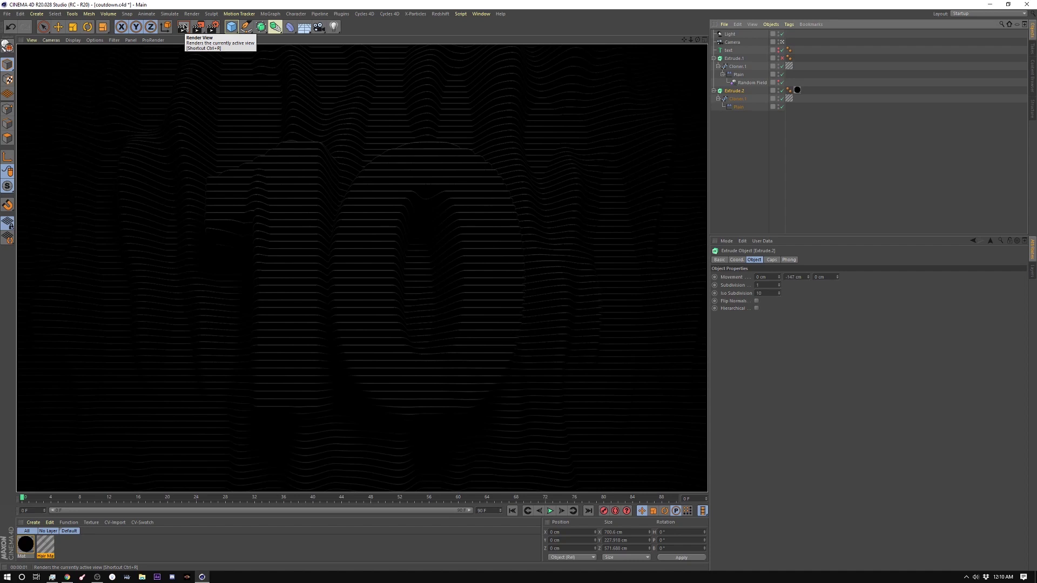
{"action": "left_click", "coordinate": [730, 34]}
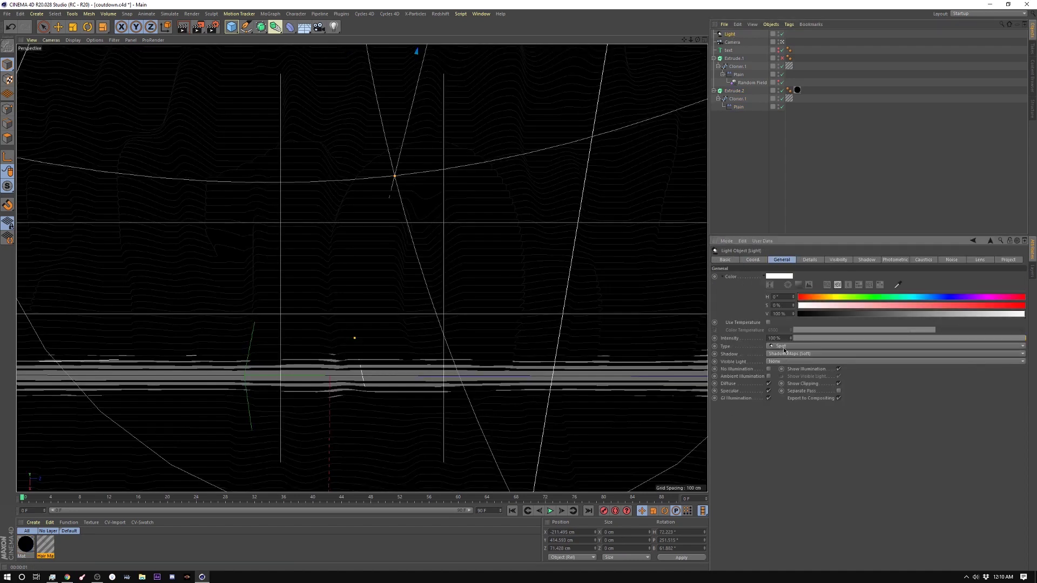
Give the light Linear falloff with a 350 cm inner radius and 595 cm decay radius.
{"action": "left_click", "coordinate": [811, 261]}
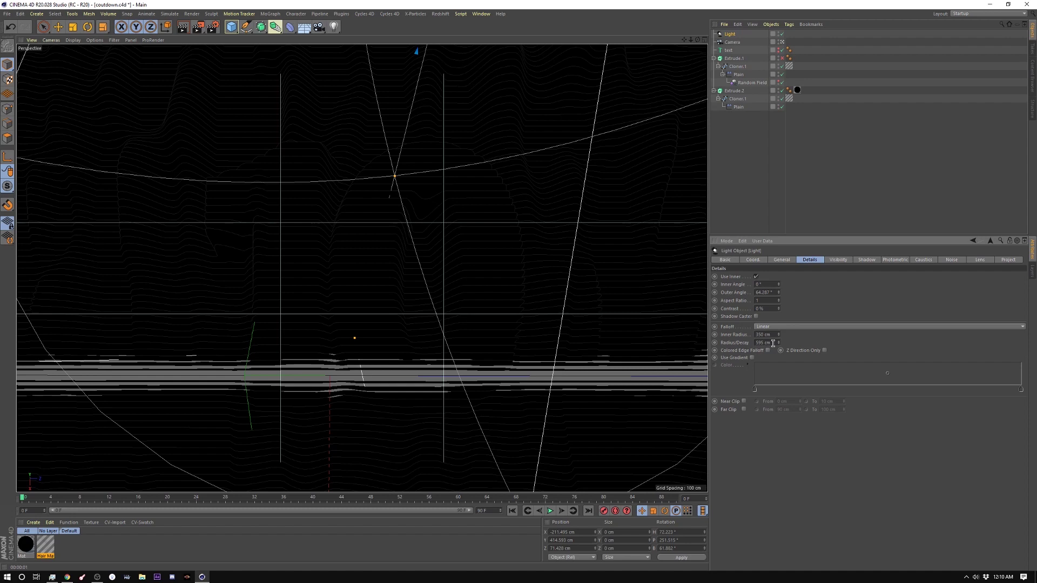
{"action": "left_click", "coordinate": [754, 162]}
{"action": "left_click_drag", "start_coordinate": [738, 73], "coordinate": [675, 178]}
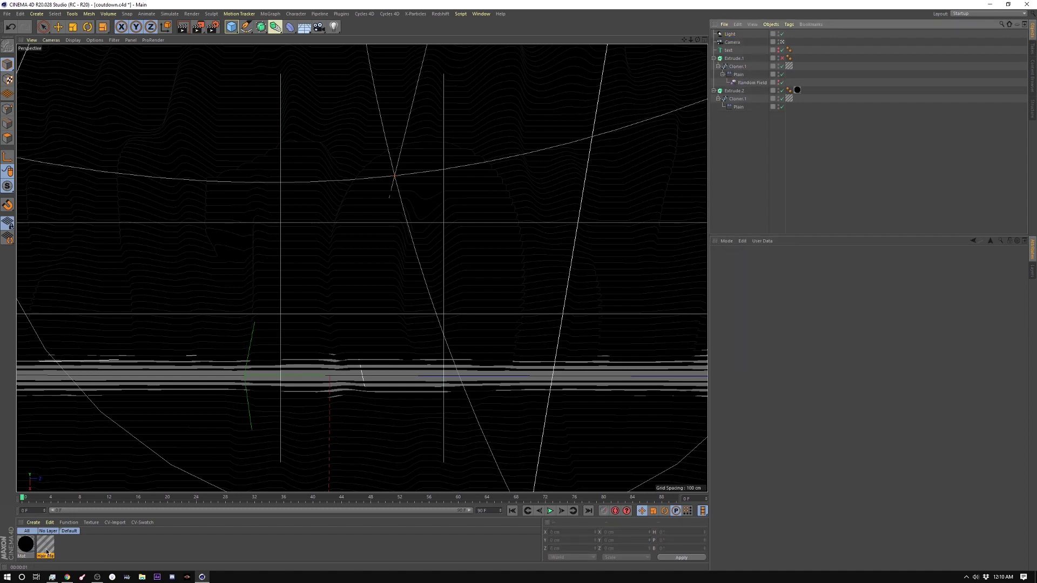
{"action": "left_click", "coordinate": [46, 550]}
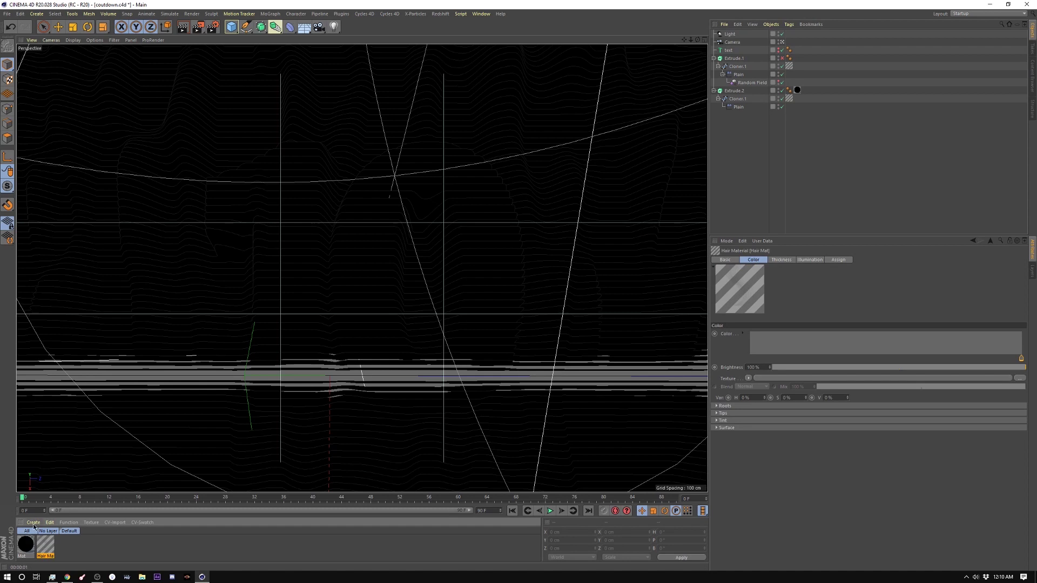
Set Hair Mat root and tip thickness to 0.1 cm and re-render the view.
{"action": "left_click", "coordinate": [725, 260]}
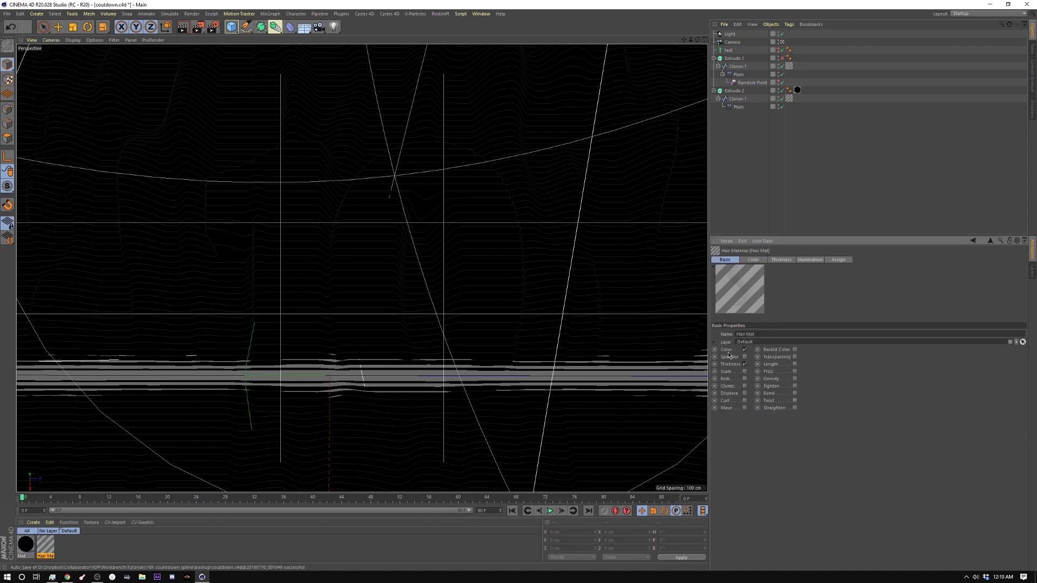
{"action": "left_click", "coordinate": [754, 260]}
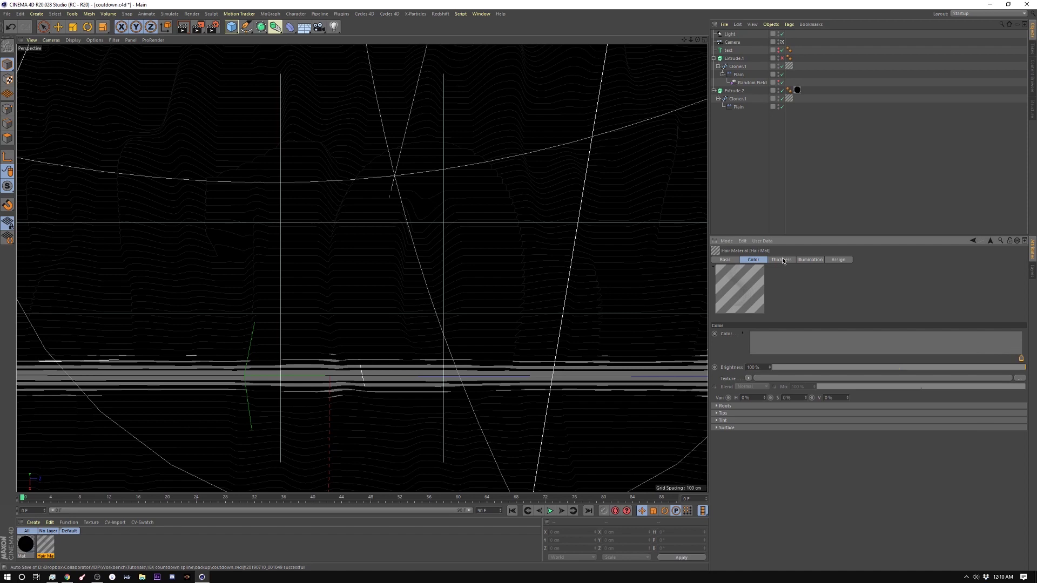
{"action": "left_click", "coordinate": [782, 260]}
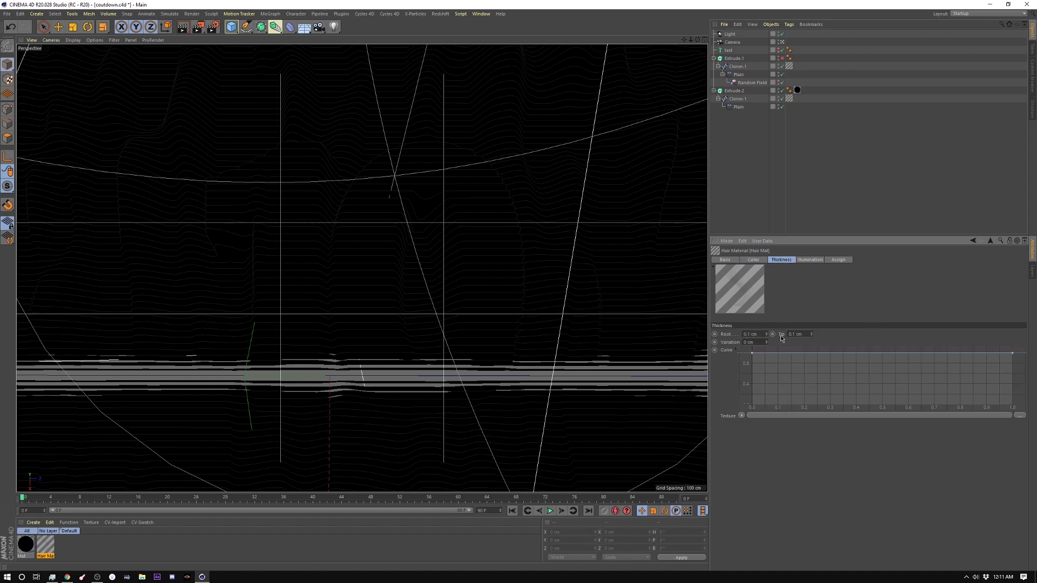
{"action": "left_click", "coordinate": [351, 534]}
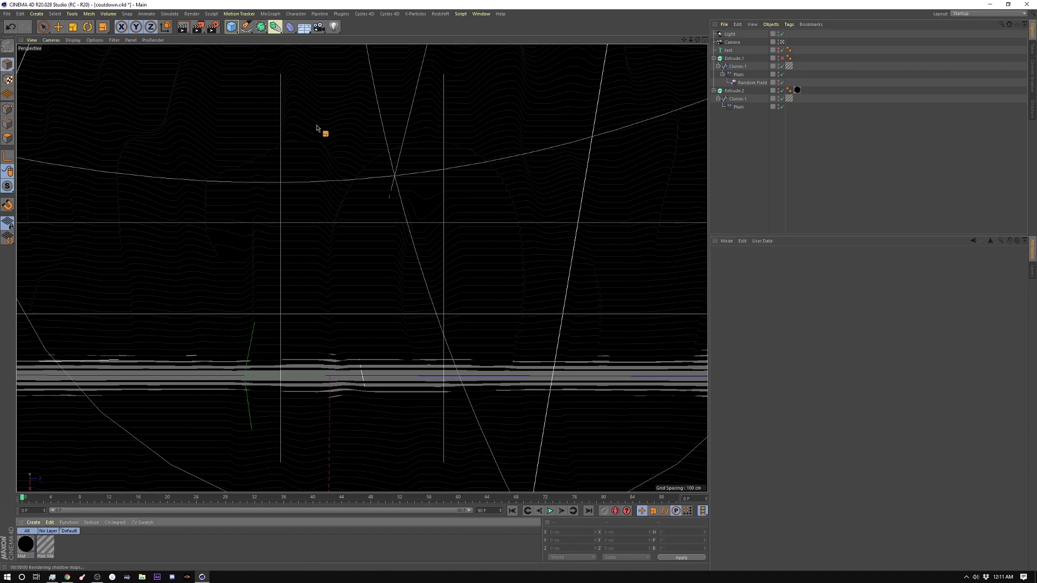
{"action": "key", "text": "ctrl+r"}
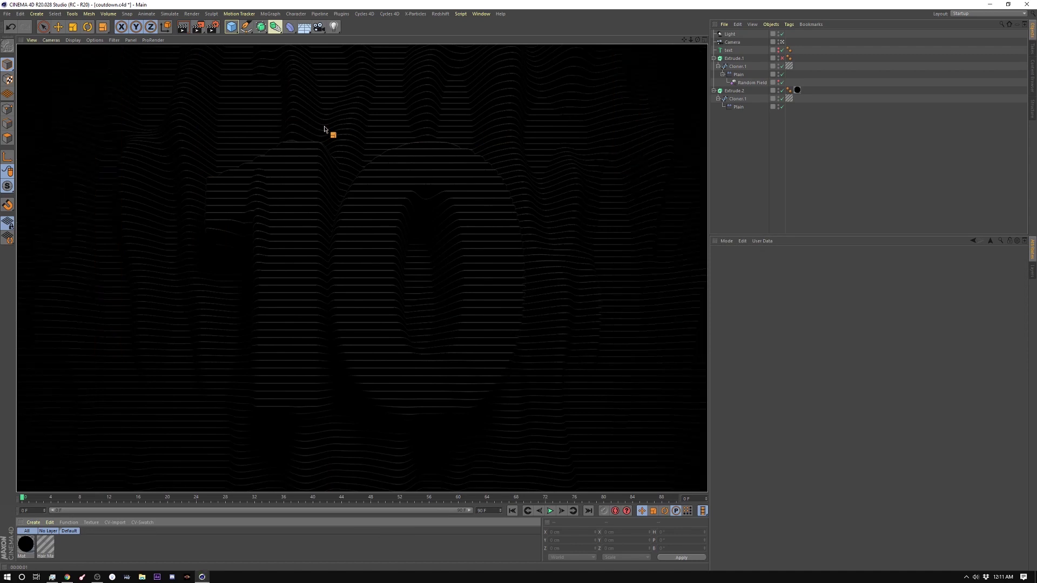